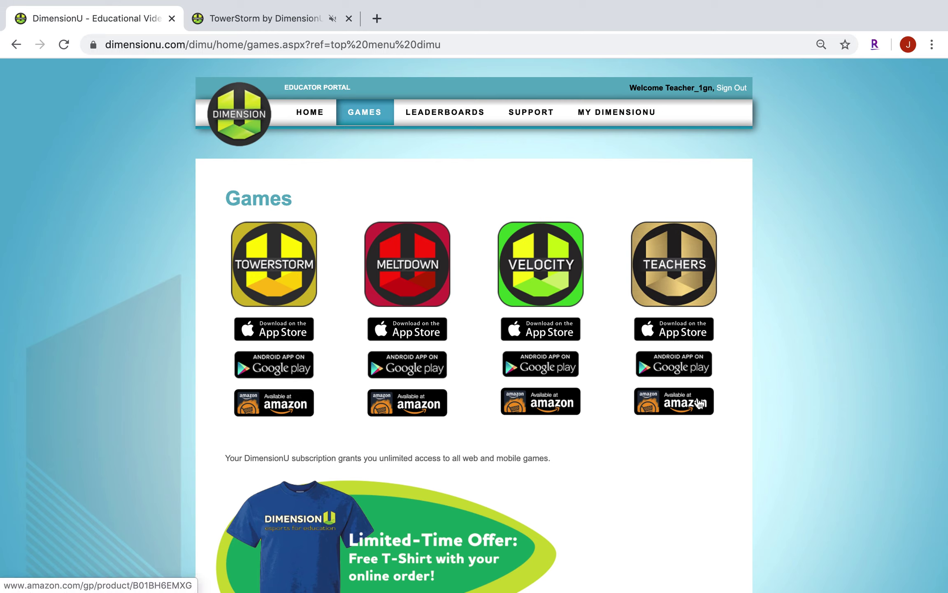
- Start a new gameroom in the Teachers app and name it with the teacher's surname followed by "Room 1"
click(668, 260)
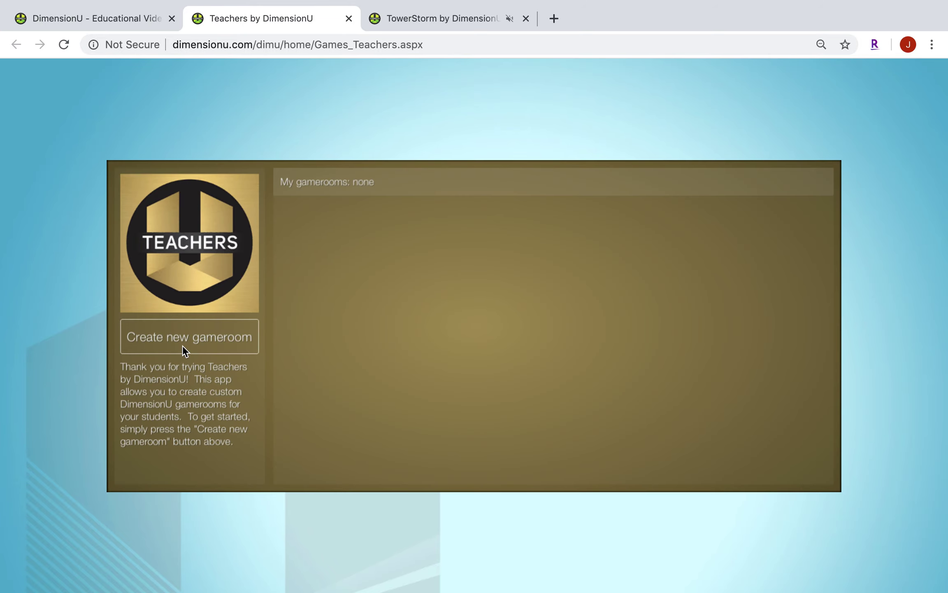
click(206, 345)
click(295, 179)
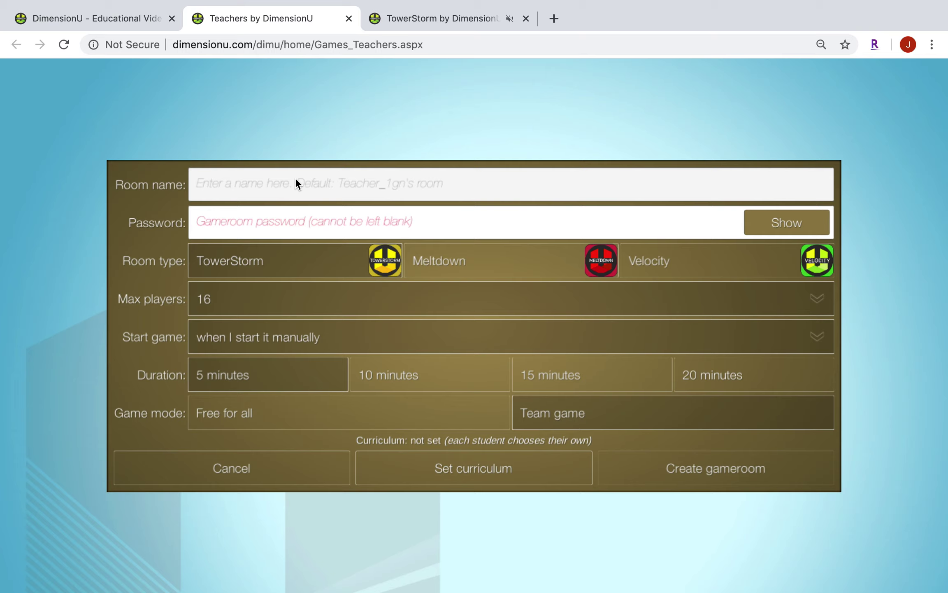
text(Williams)
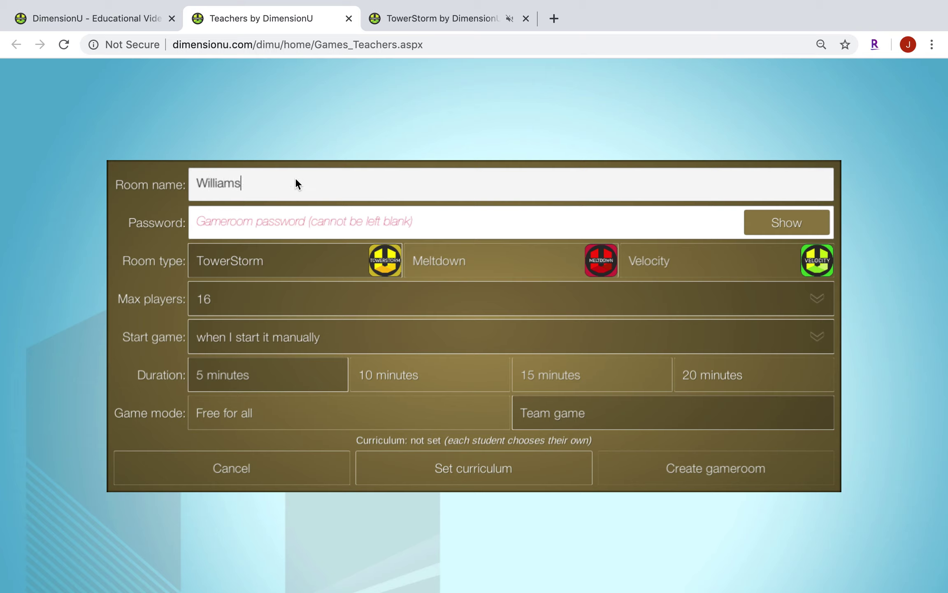
text( Room 1)
- Enter the gameroom password, reveal it briefly to check it, and hide it again
click(297, 217)
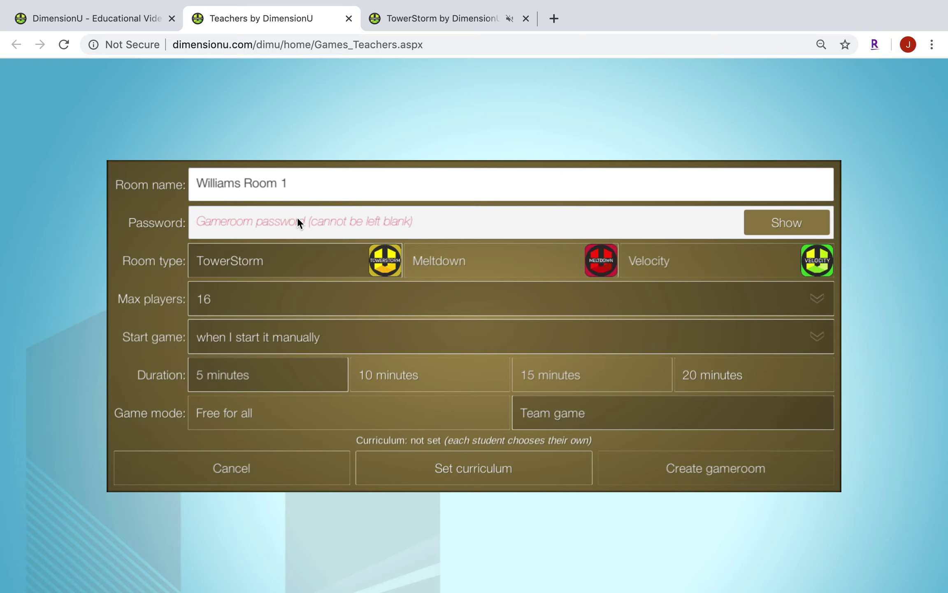
text(*)
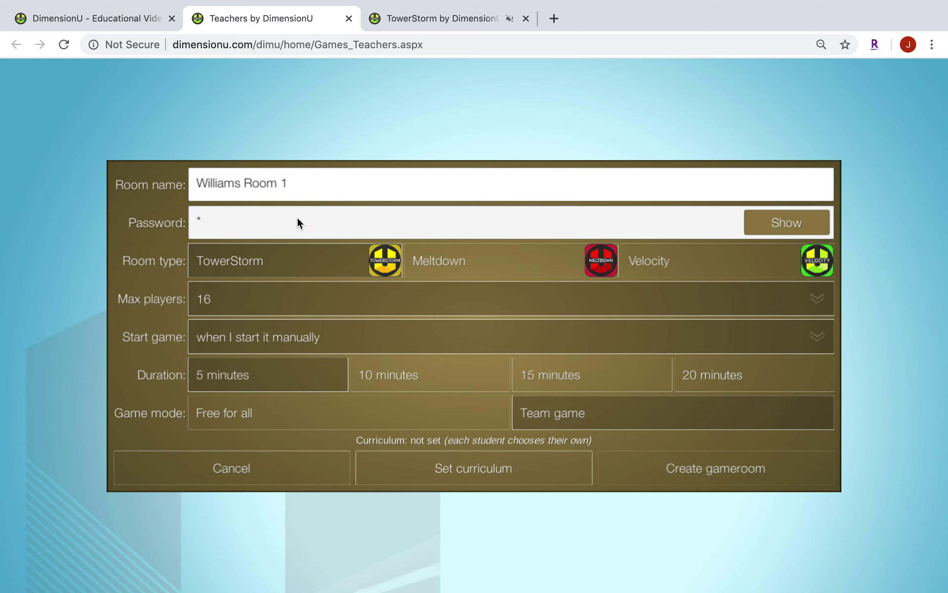
click(764, 224)
click(765, 223)
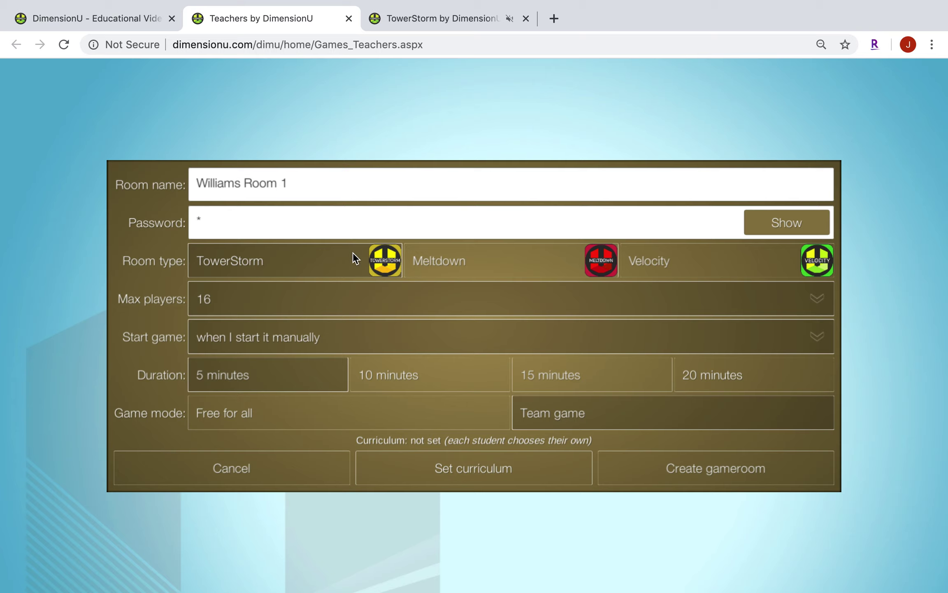
- Preview the Meltdown and Velocity room types, and set the room type back to TowerStorm
click(435, 270)
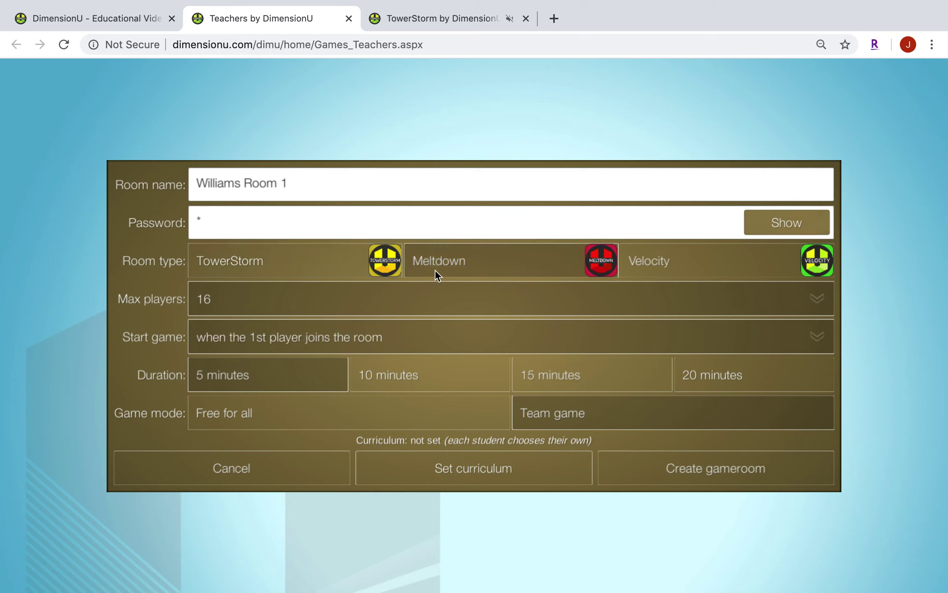
click(662, 267)
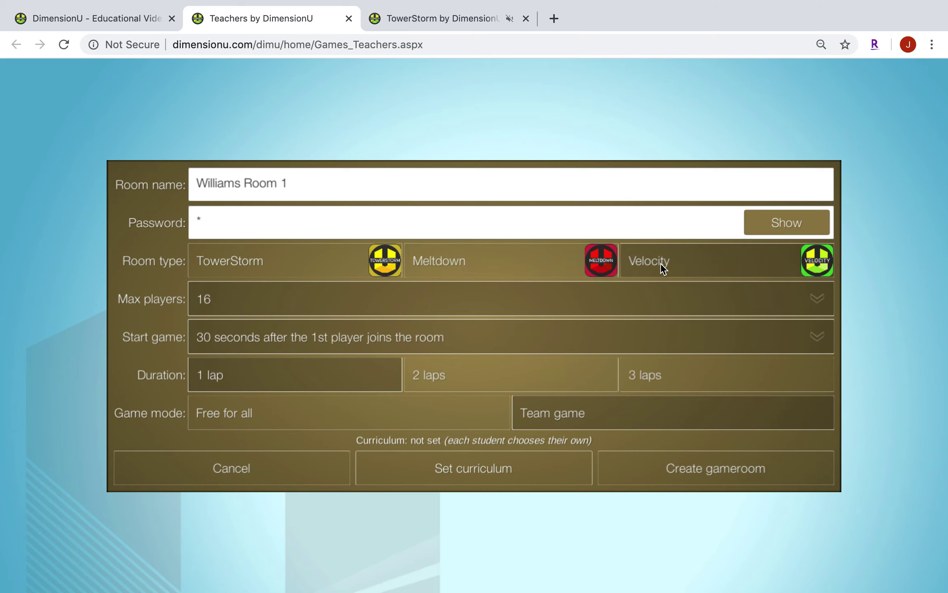
click(285, 265)
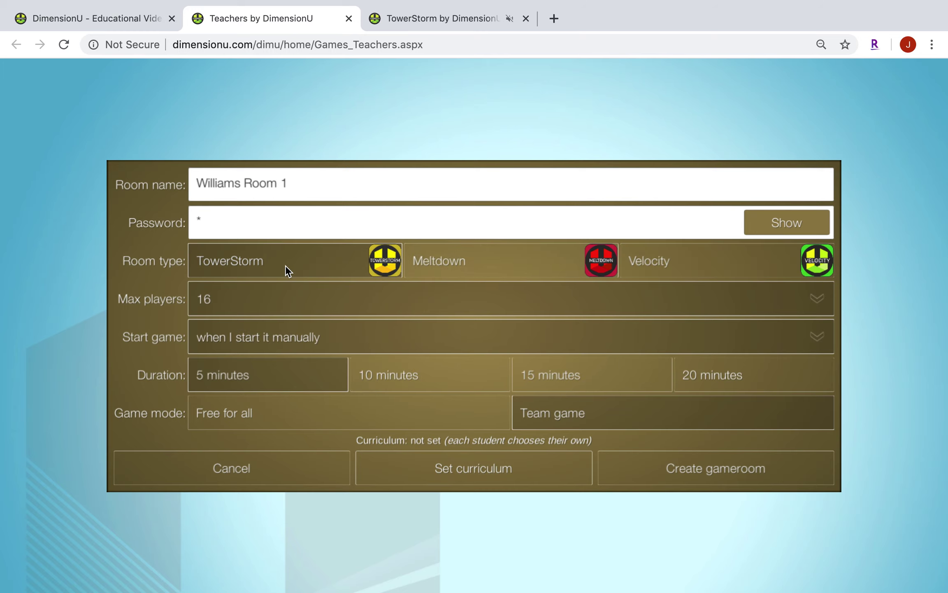
- Keep the maximum at 16 players with a manual game start, and set the duration to 20 minutes
click(290, 305)
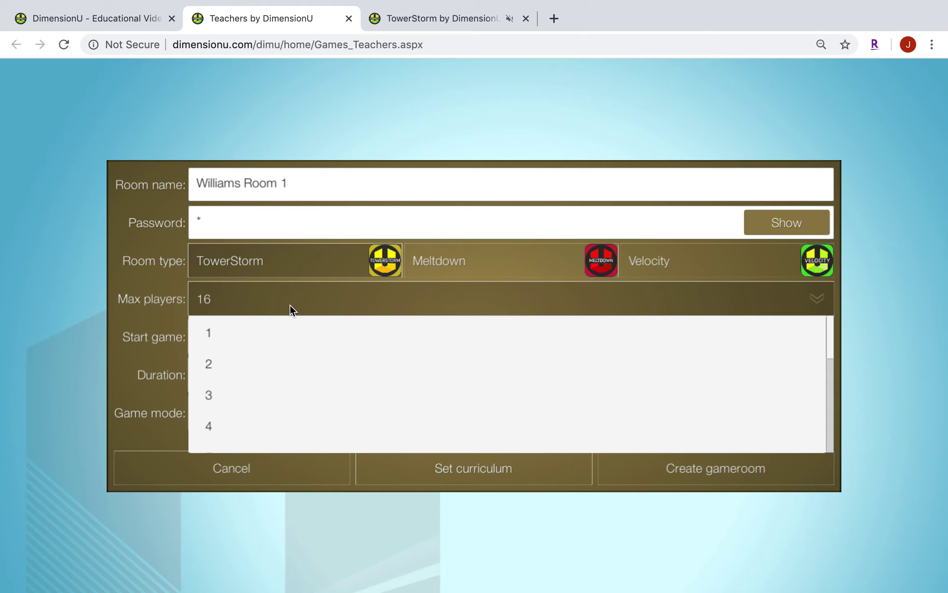
drag(279, 391, 277, 294)
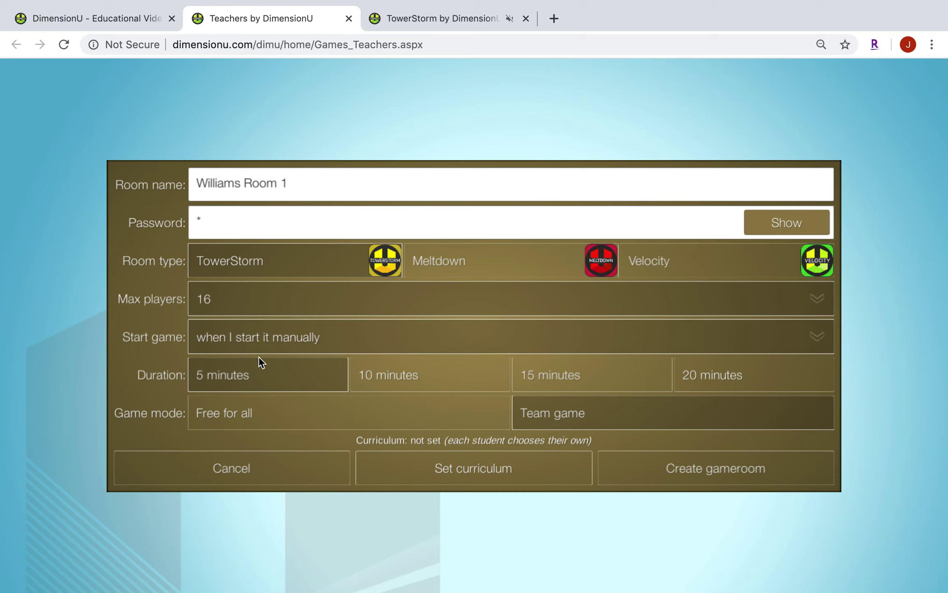
click(259, 337)
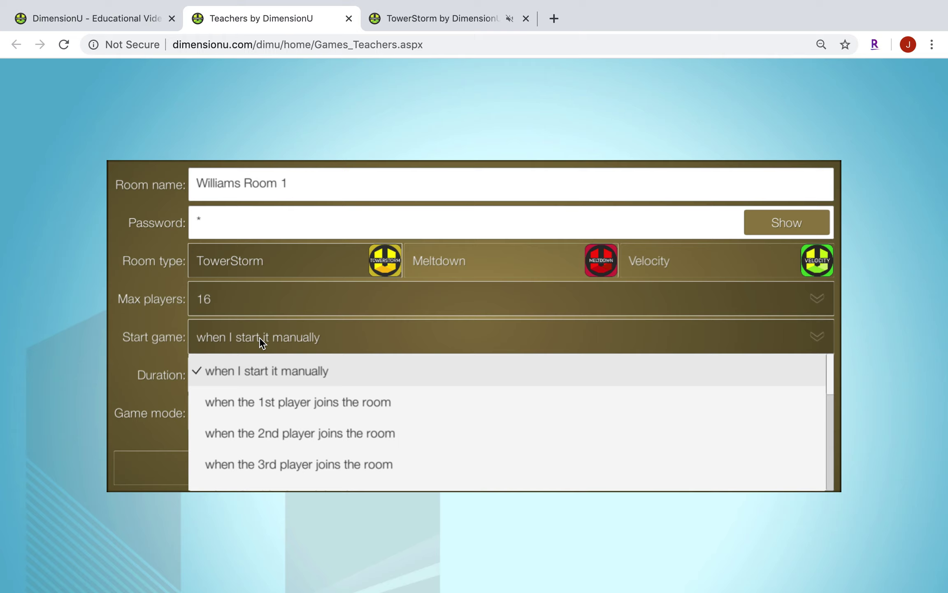
click(259, 371)
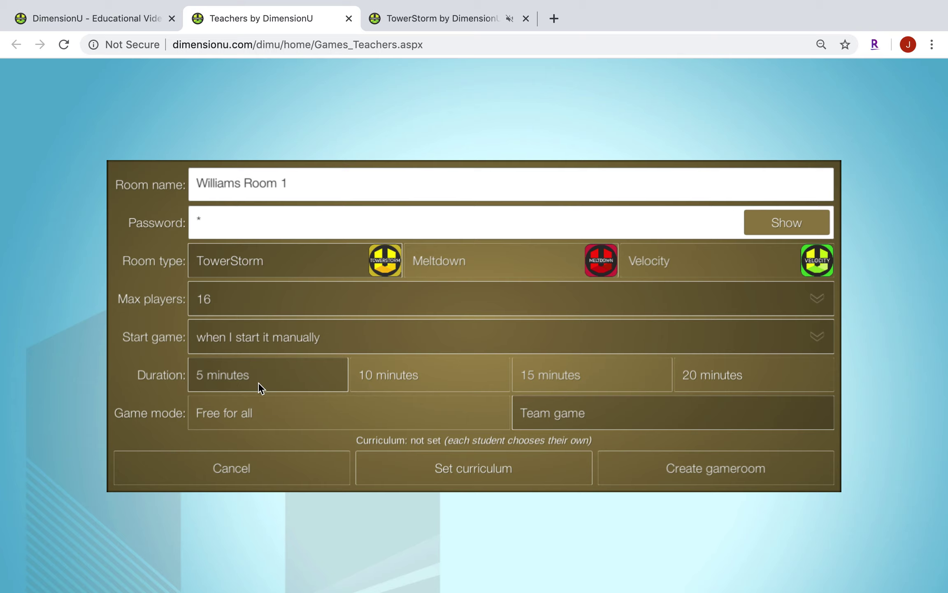
click(737, 376)
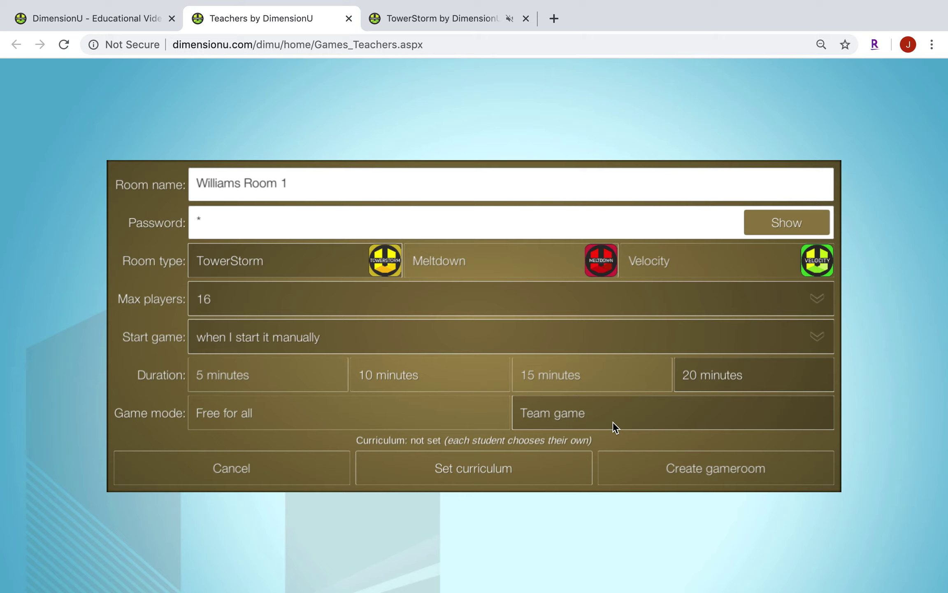
- Set the room's curriculum to Math, level E, Number and Operations, with the skills Add/Subtract Numbers, Apply Fractions and Divide
click(524, 477)
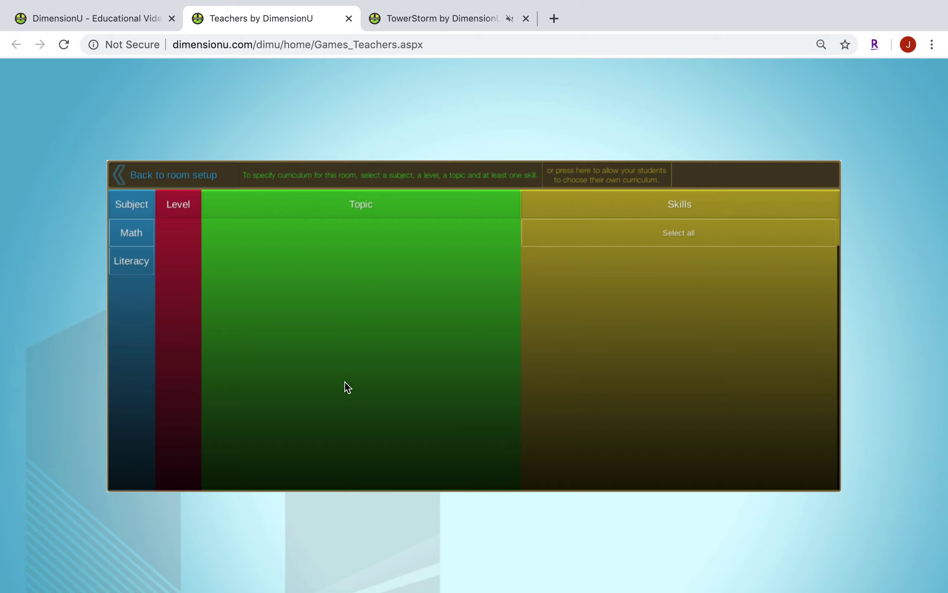
click(139, 233)
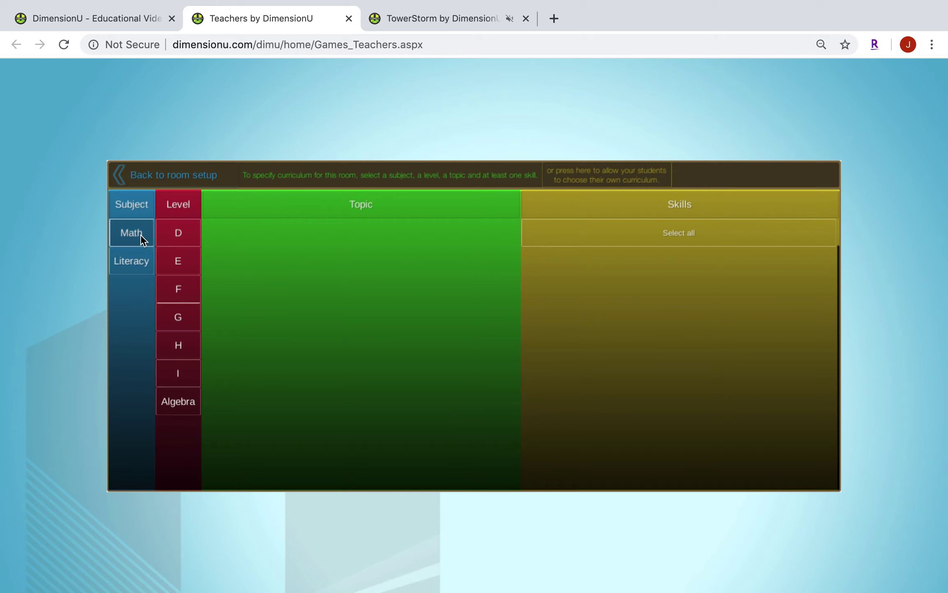
click(189, 266)
click(320, 235)
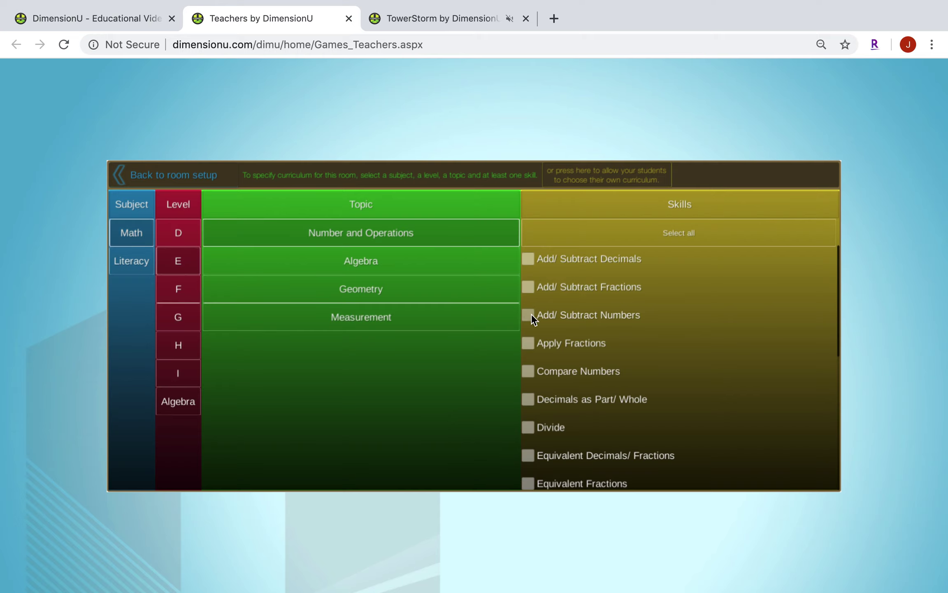
click(528, 428)
click(195, 174)
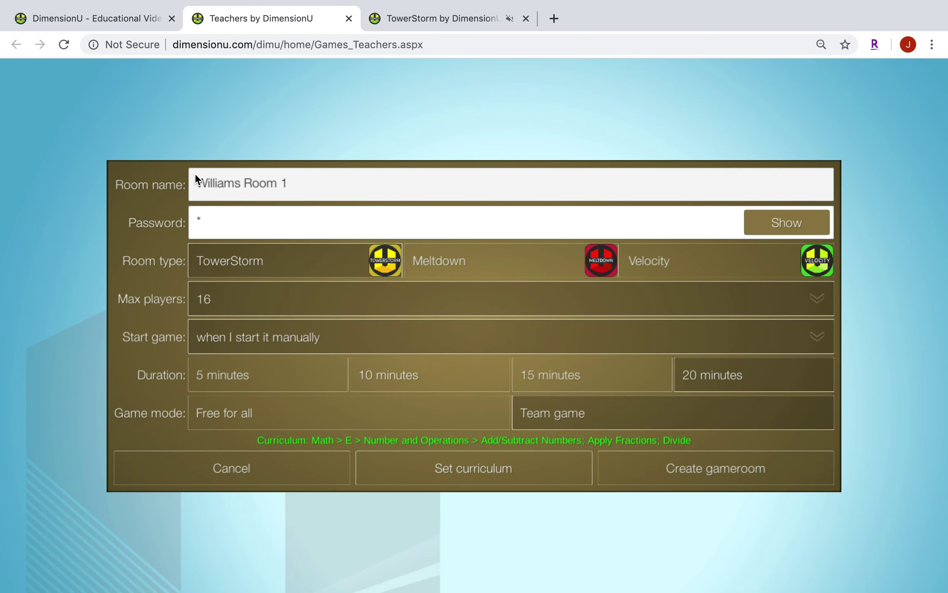
- Create the gameroom, check its match details, and return to the gameroom list
click(779, 474)
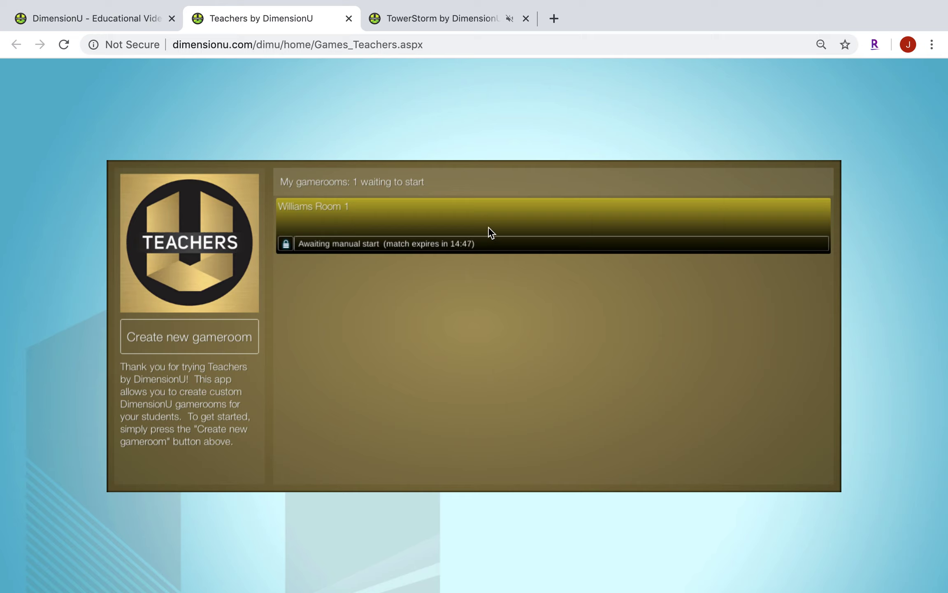
click(505, 220)
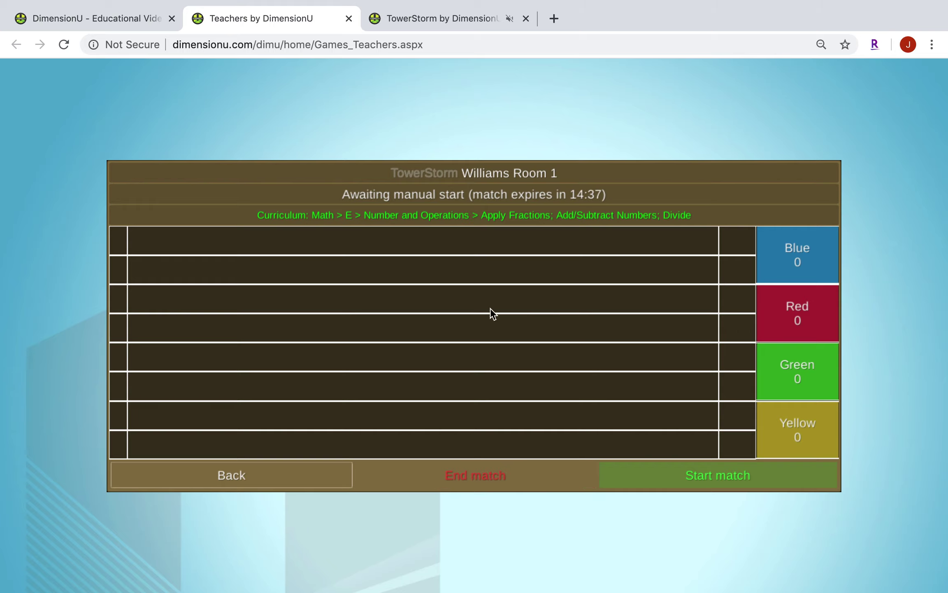
click(280, 475)
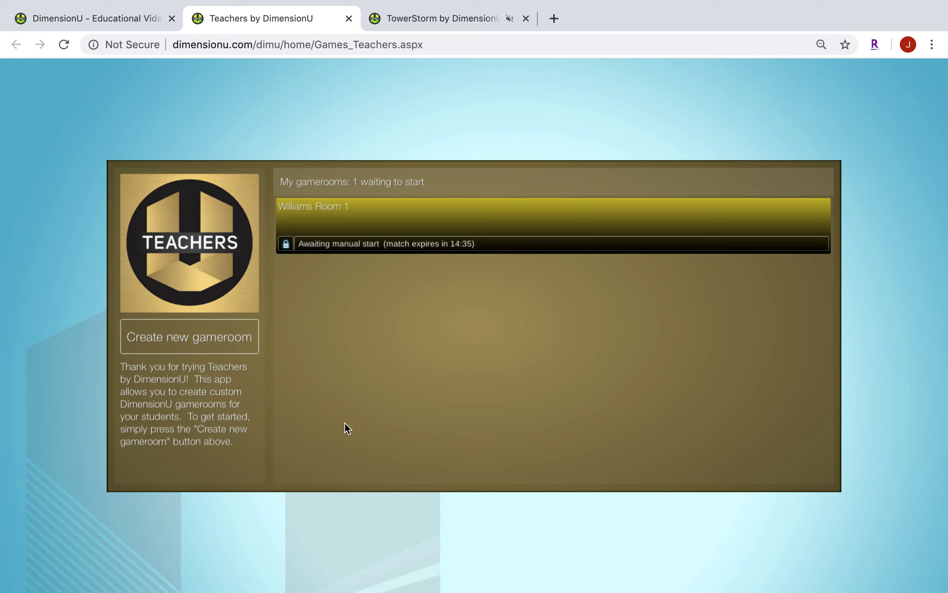
- Create a second gameroom with the same settings, changing the number in its name to "Room 2"
click(165, 346)
click(309, 183)
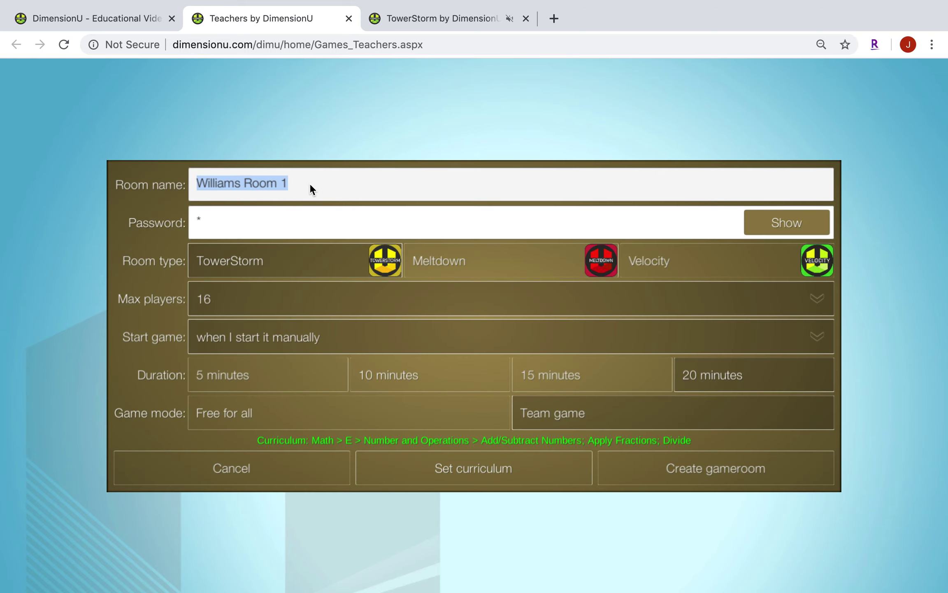
click(310, 183)
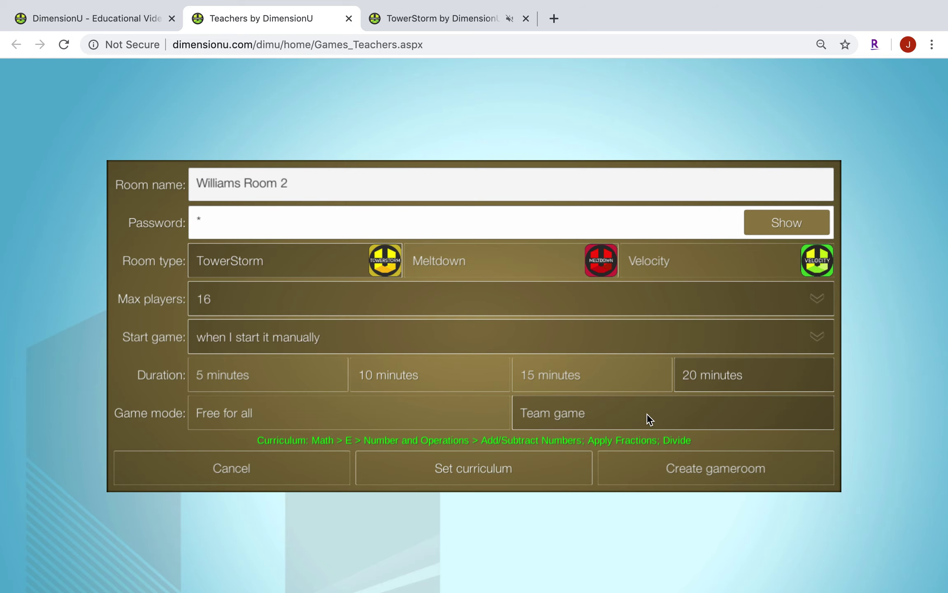
click(695, 473)
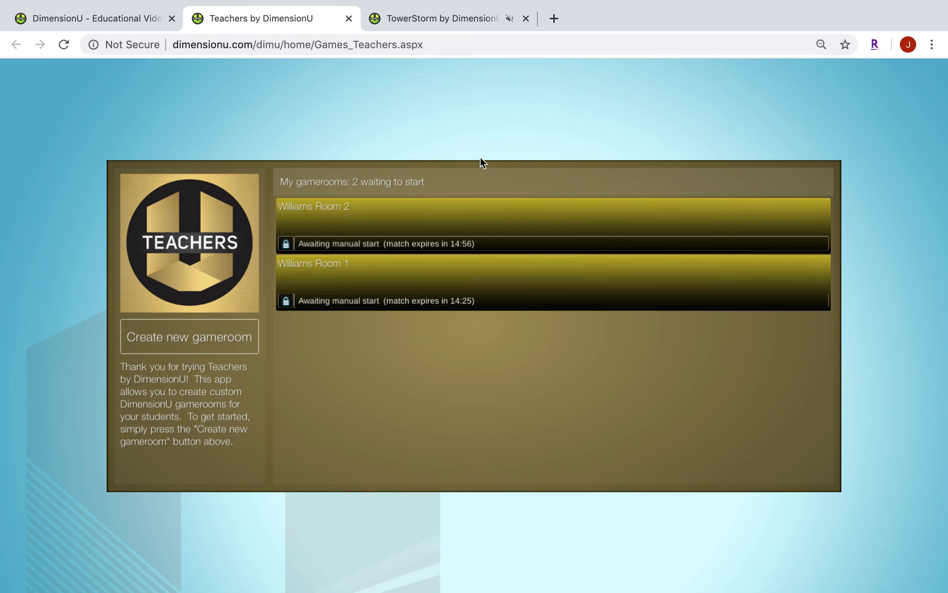
- Switch to the TowerStorm game, search the available gamerooms, and join Room 2 by entering the gameroom password
click(442, 17)
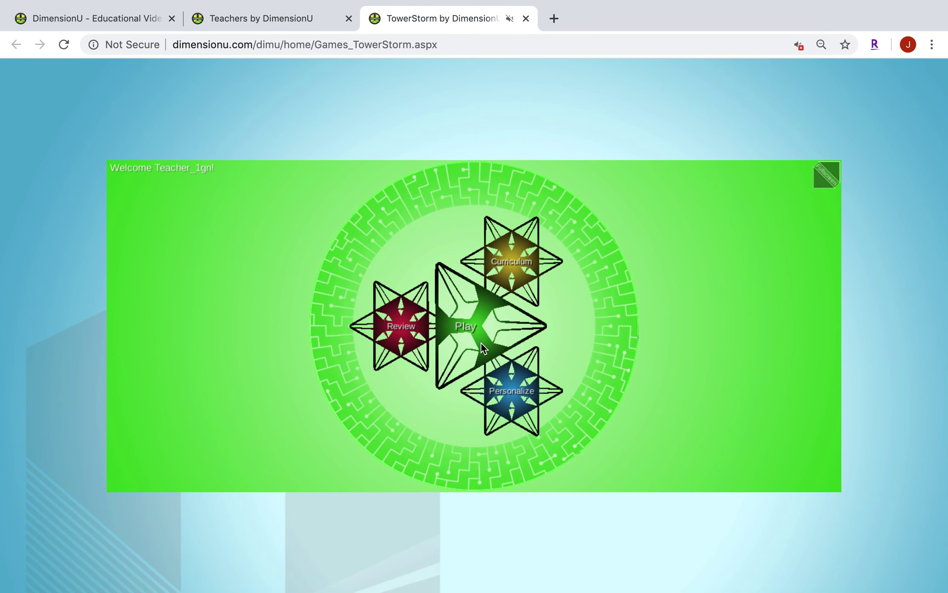
click(464, 335)
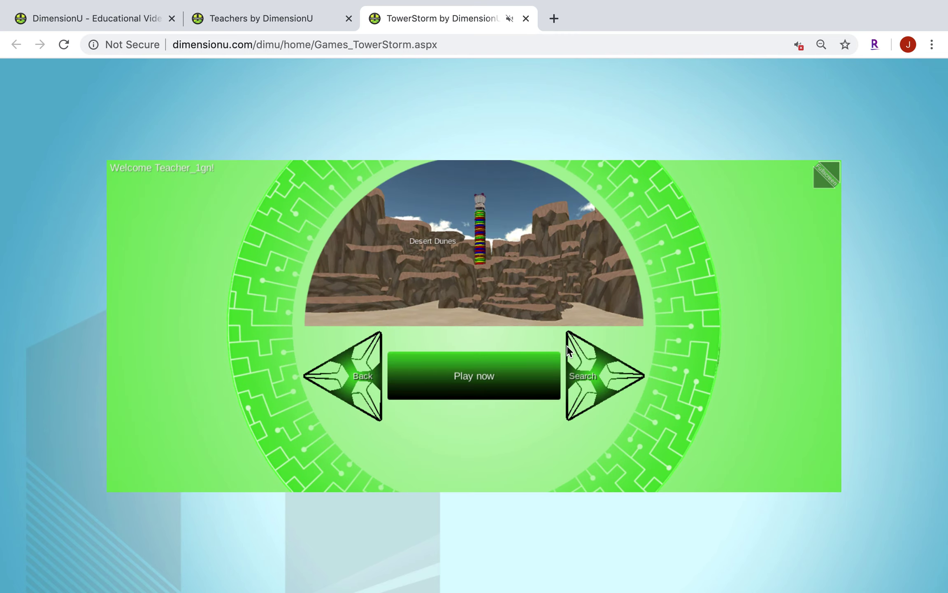
click(591, 388)
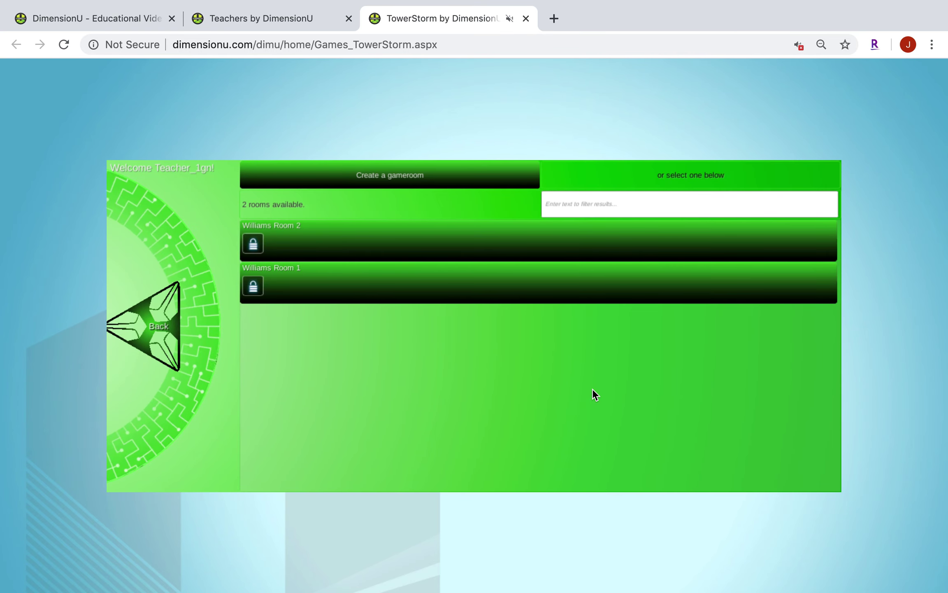
click(387, 233)
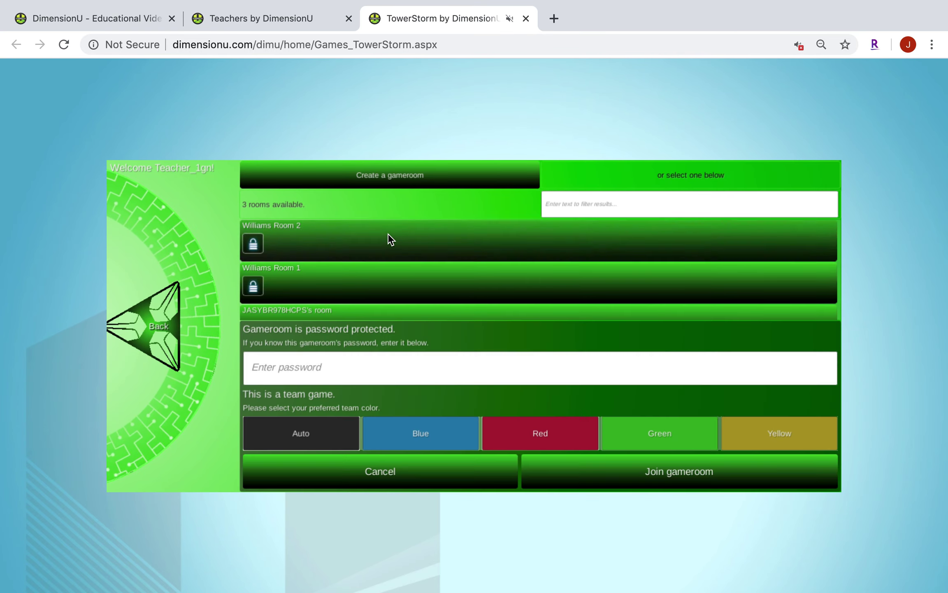
click(383, 375)
text(*)
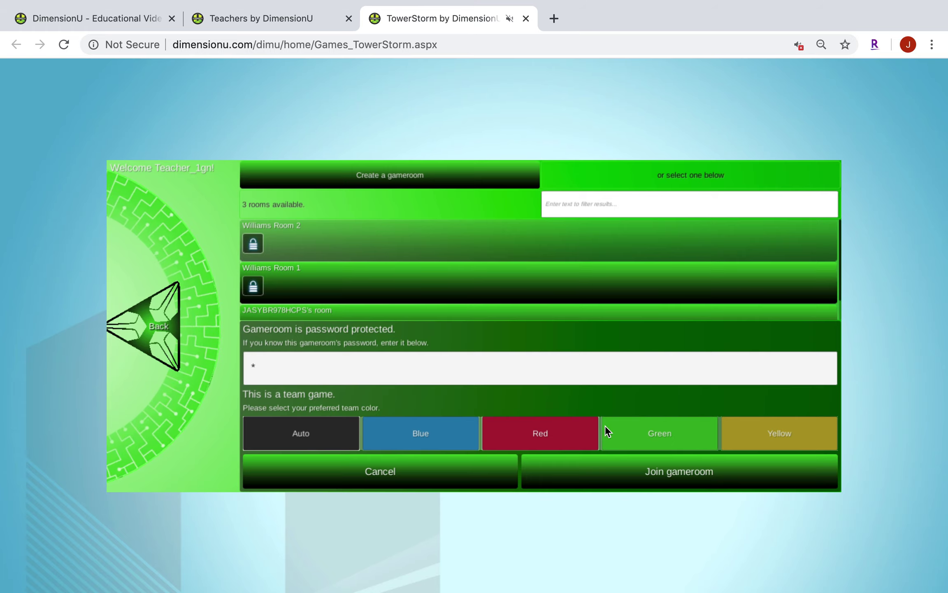
click(679, 479)
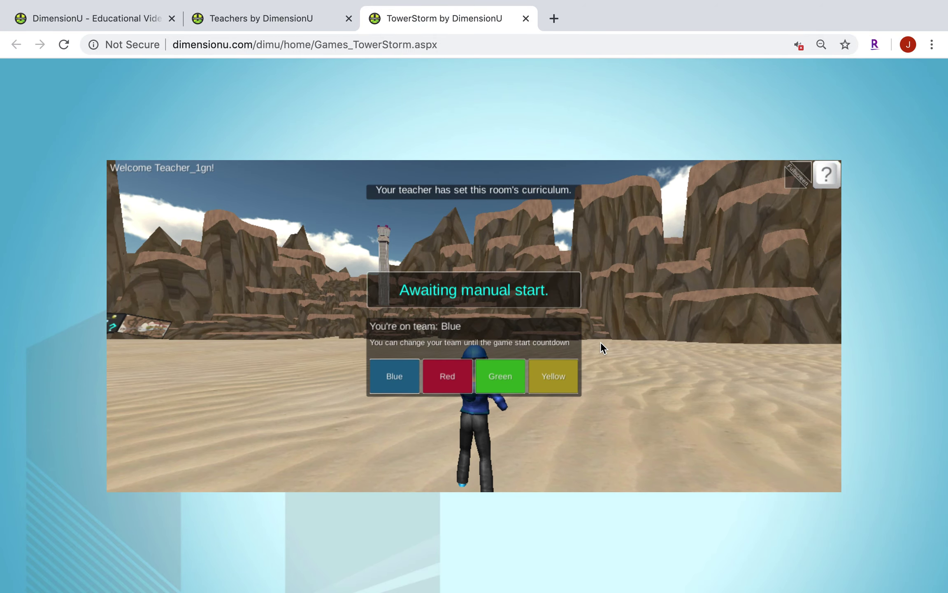
- Switch back to the Teachers app, examine the players and team scores in Room 2, and return to the gameroom list
click(239, 16)
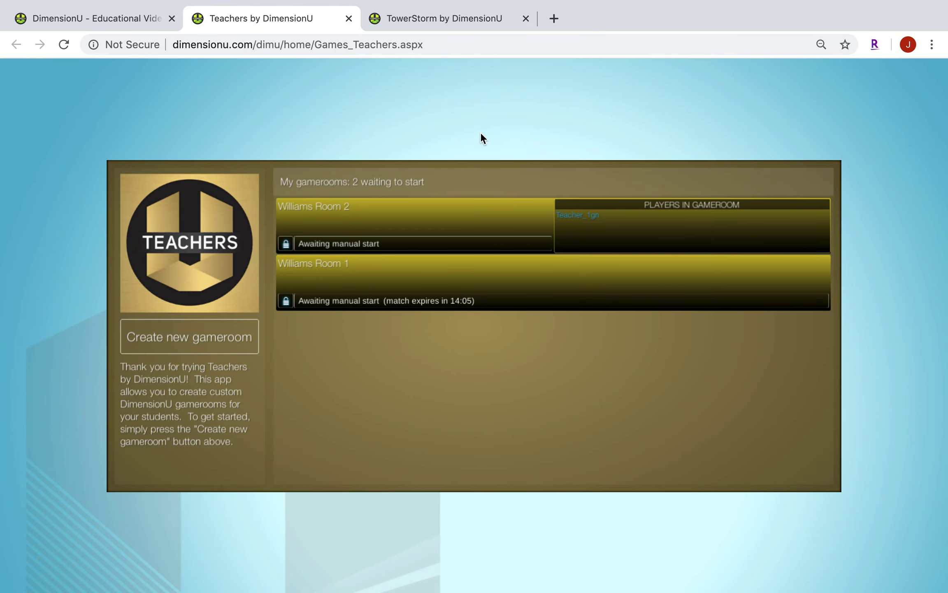
click(476, 220)
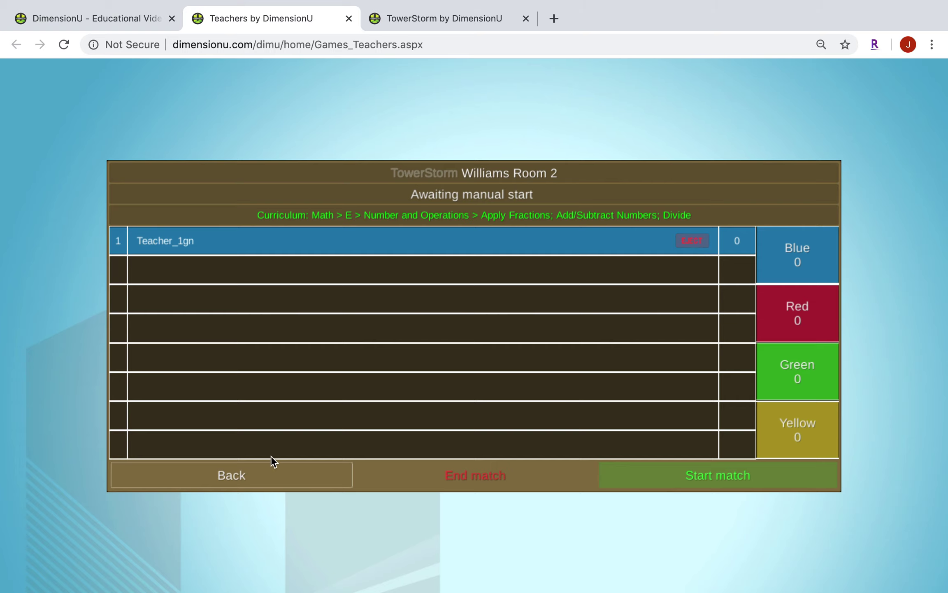
click(261, 482)
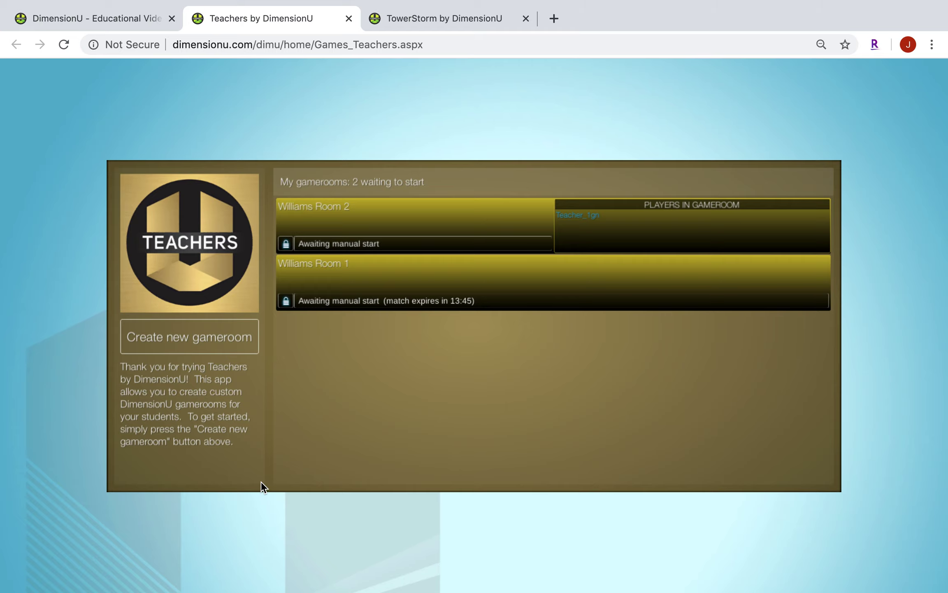
mouse_move(708, 5)
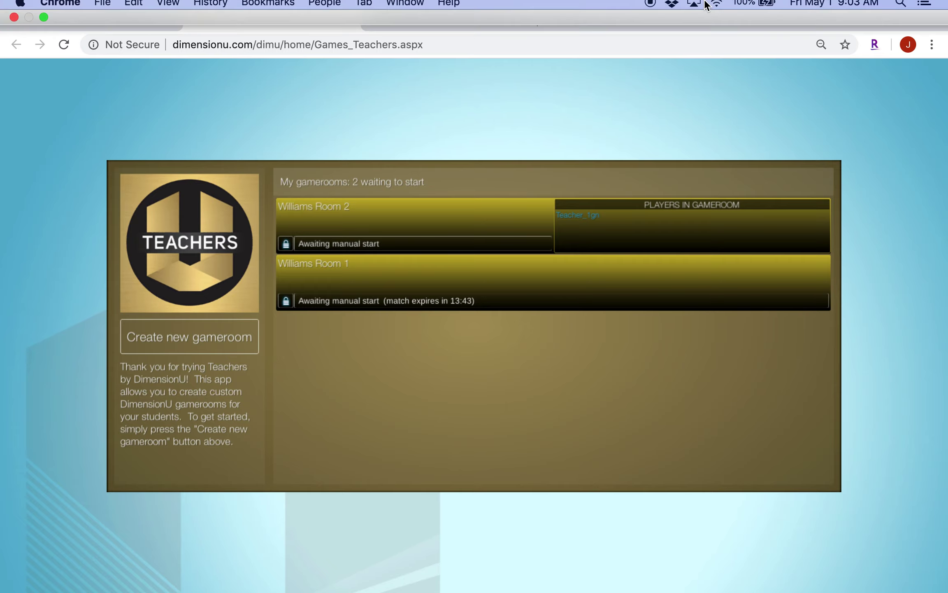